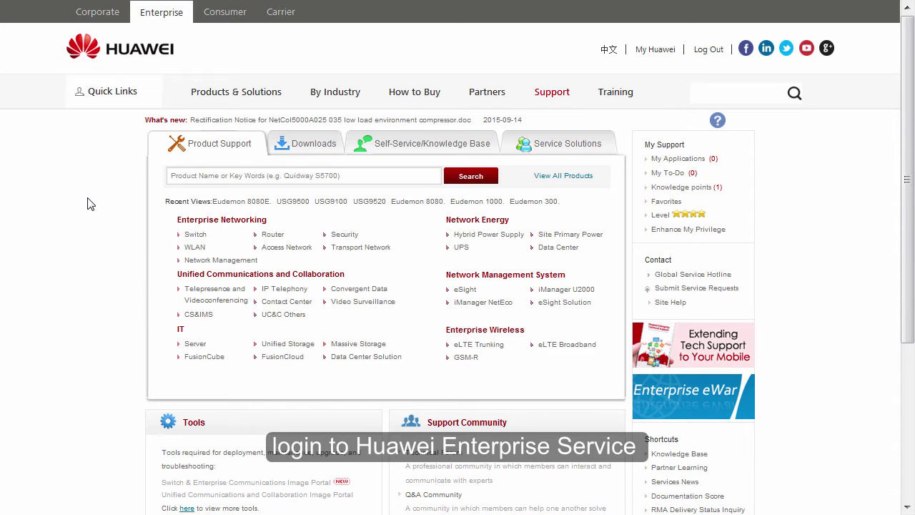
Step: Under Downloads > Enterprise Networking, show every Firewall & VPN Gateway product, including Secospace USG6300
click(307, 143)
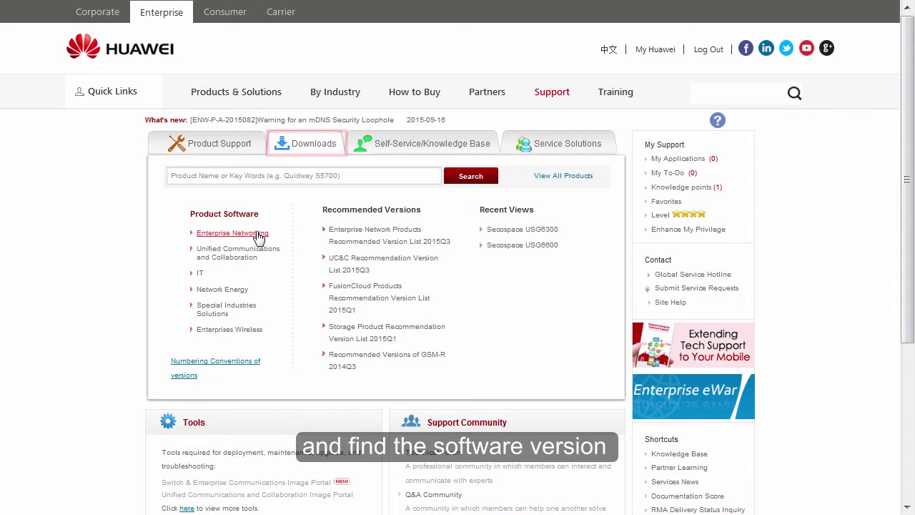
click(257, 233)
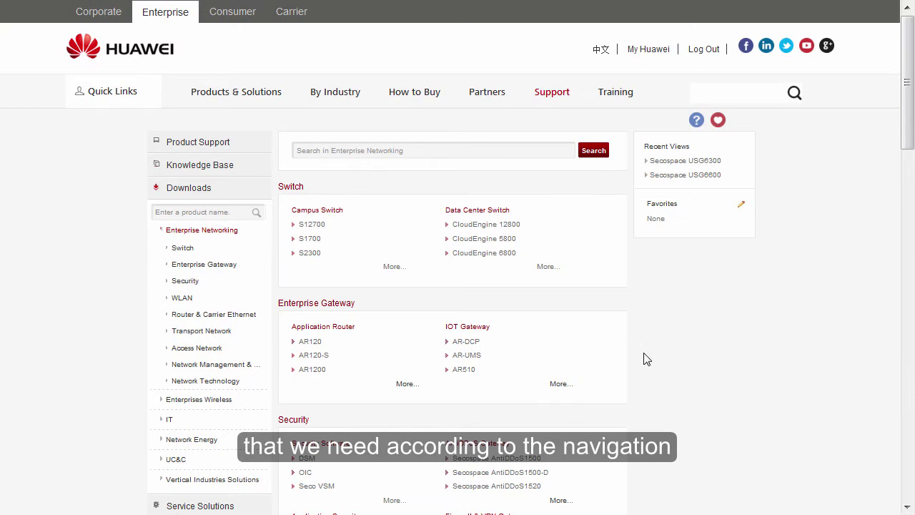
scroll(646, 364, down, 3)
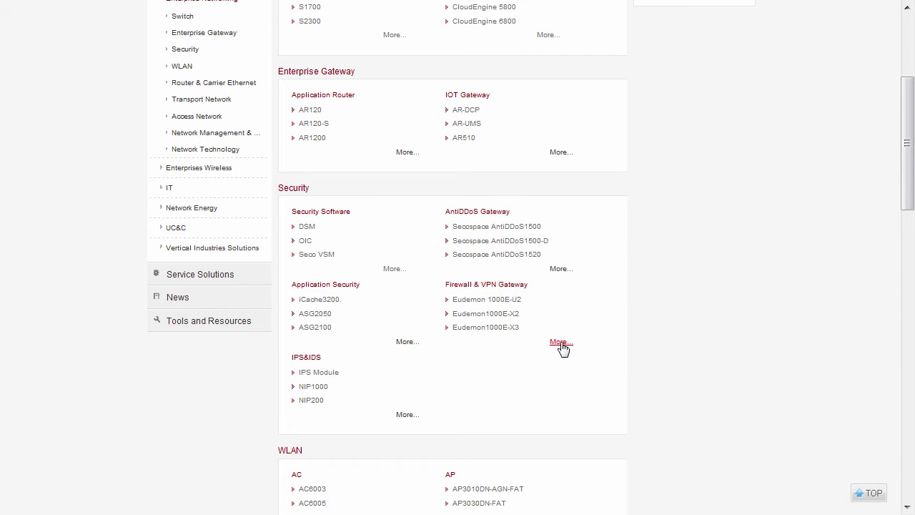
click(560, 343)
scroll(562, 348, down, 2)
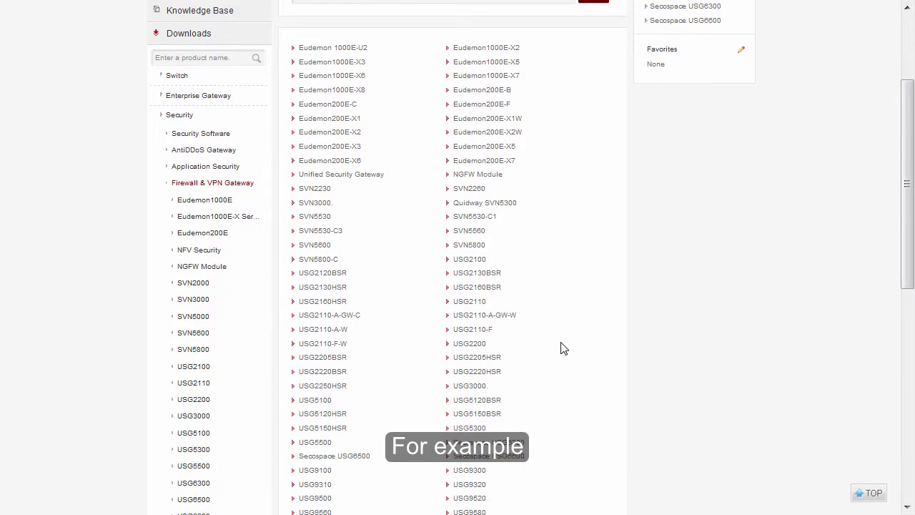
scroll(560, 348, down, 1)
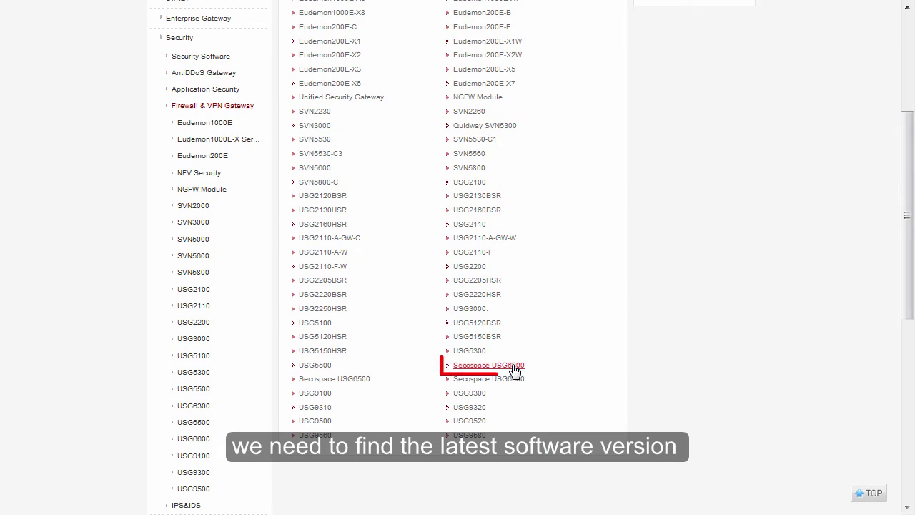
Step: Open the Secospace USG6300 downloads, filter to V100R001C30, and open the V100R001C30SPC100 release page
click(513, 366)
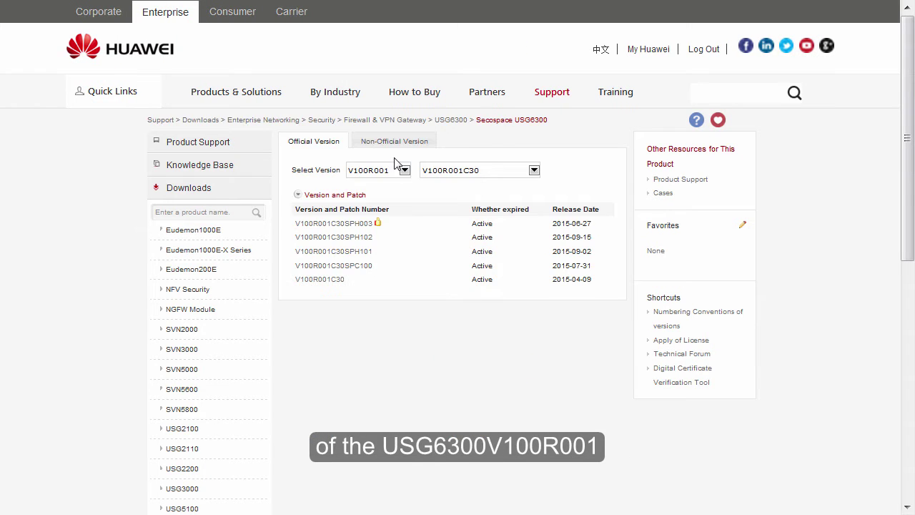
click(403, 170)
click(466, 172)
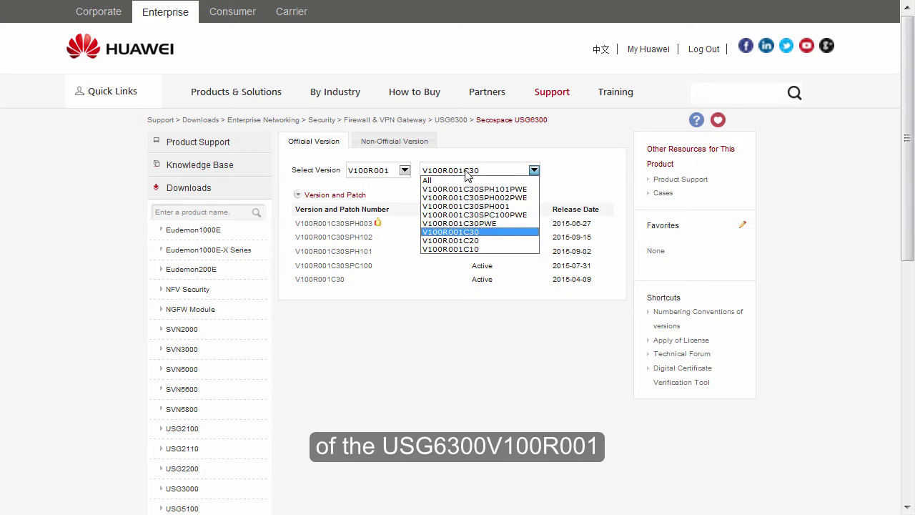
click(484, 232)
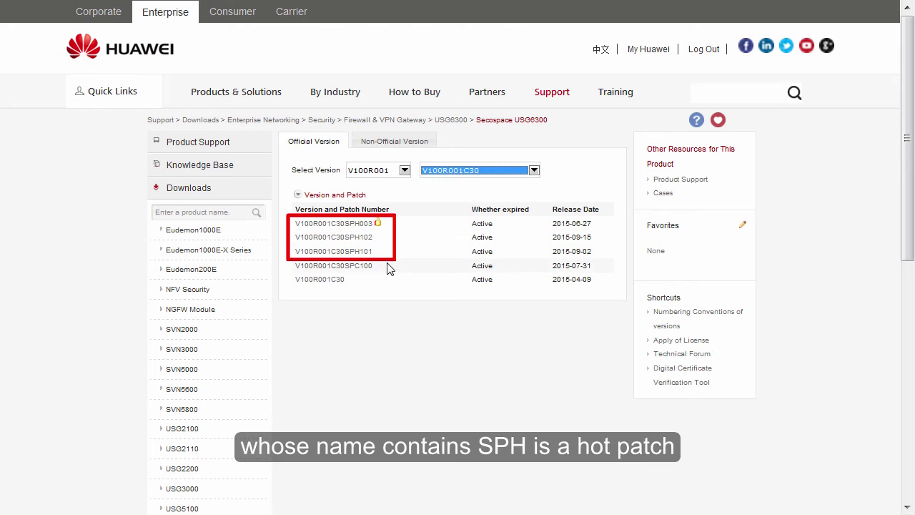
click(361, 267)
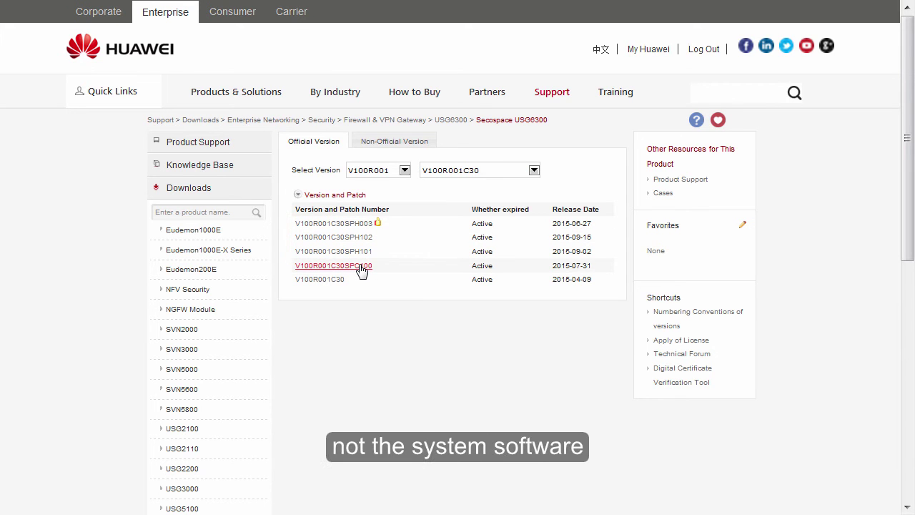
click(361, 267)
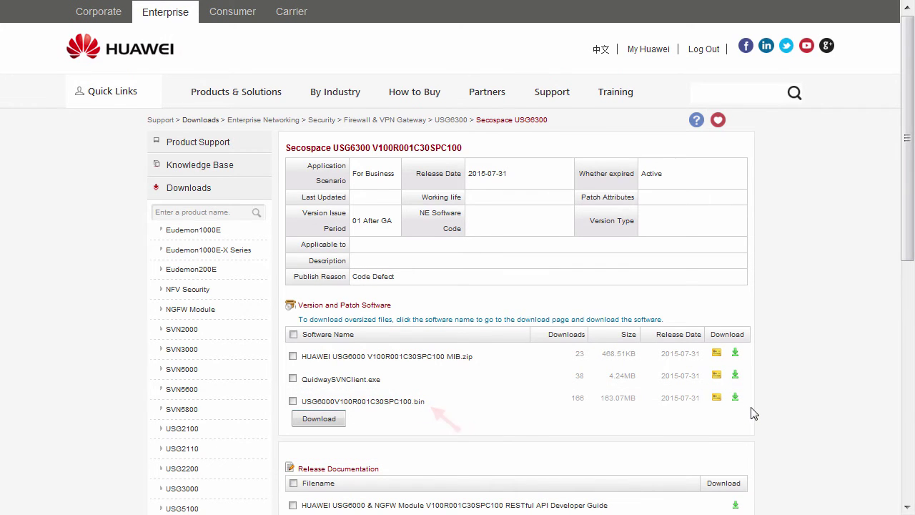
scroll(746, 414, down, 3)
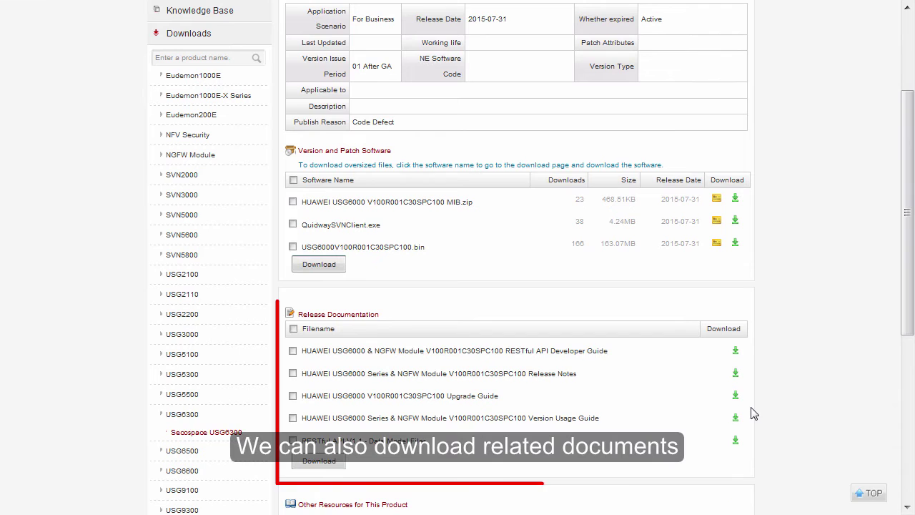
Step: Download USG6000V100R001C30SPC100.bin, then go to the firewall's System > System Upgrade page
click(735, 243)
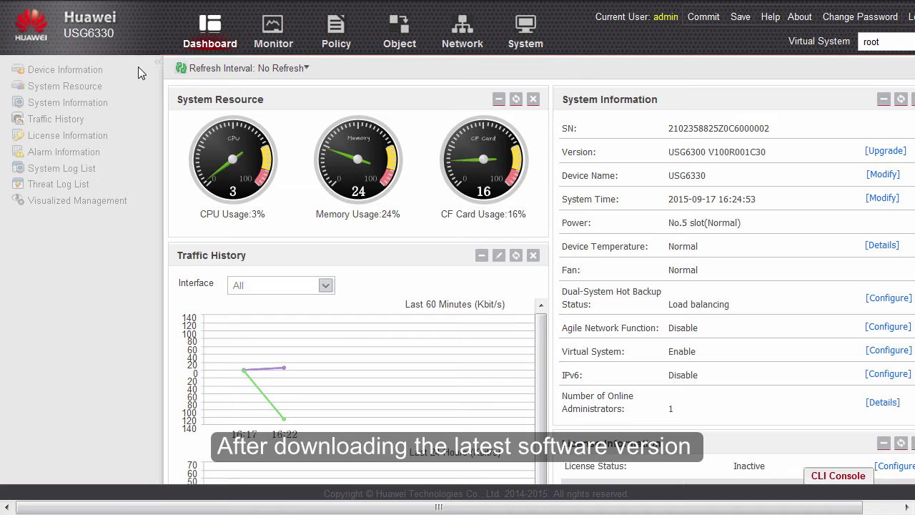
click(531, 39)
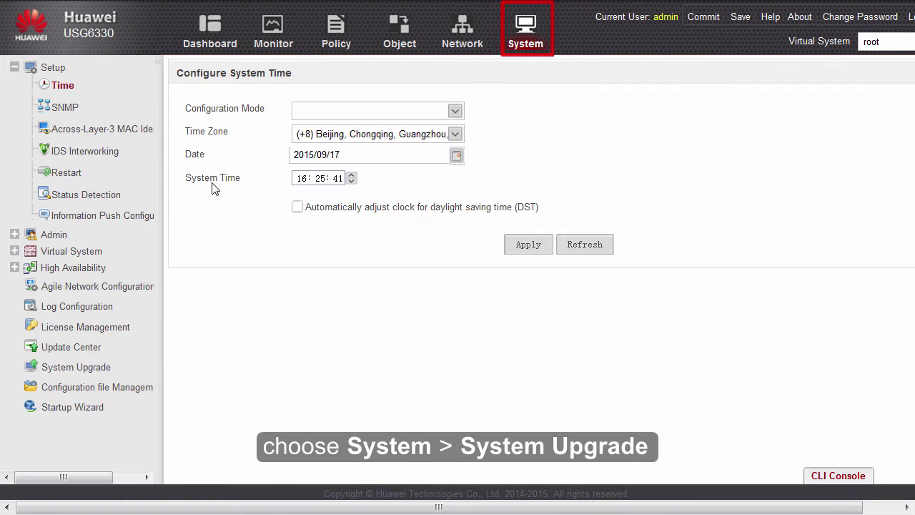
click(104, 373)
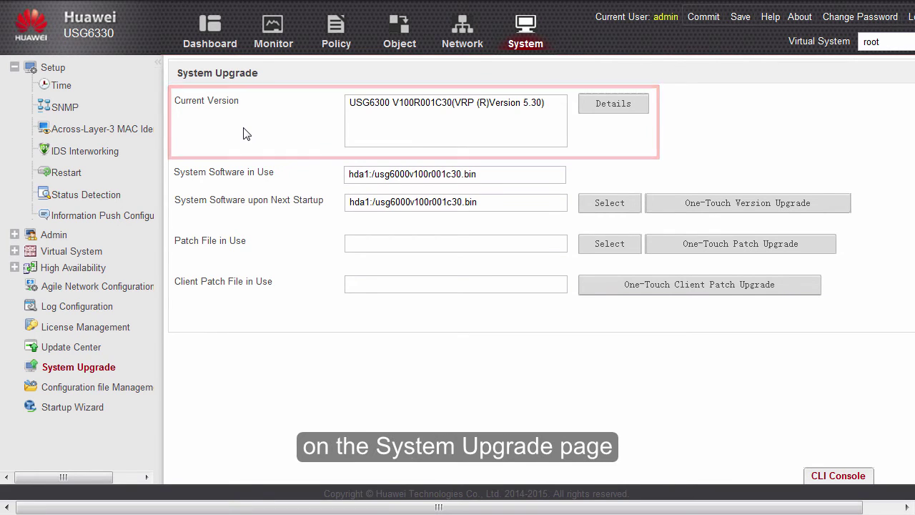
Step: Upload the SPC100 .bin file and activate hda1:/usg6000v100r001c30spc100.bin for next startup
click(605, 203)
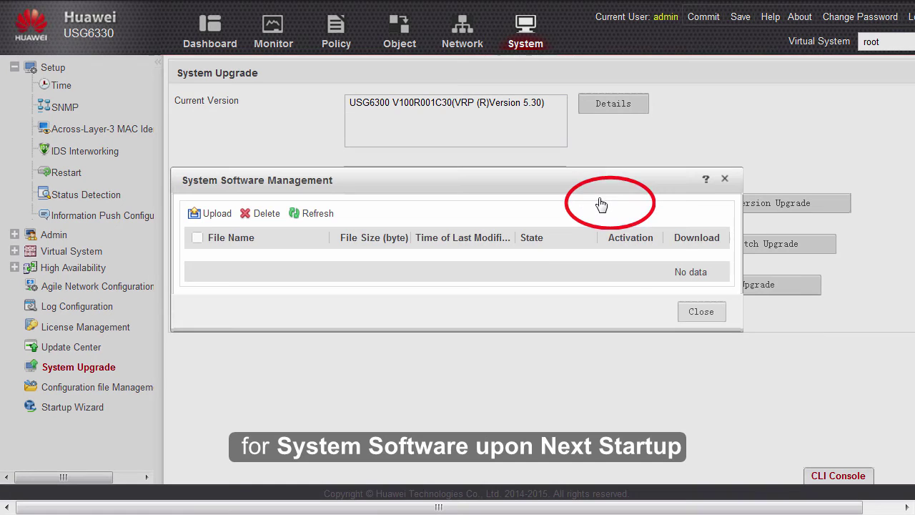
click(214, 217)
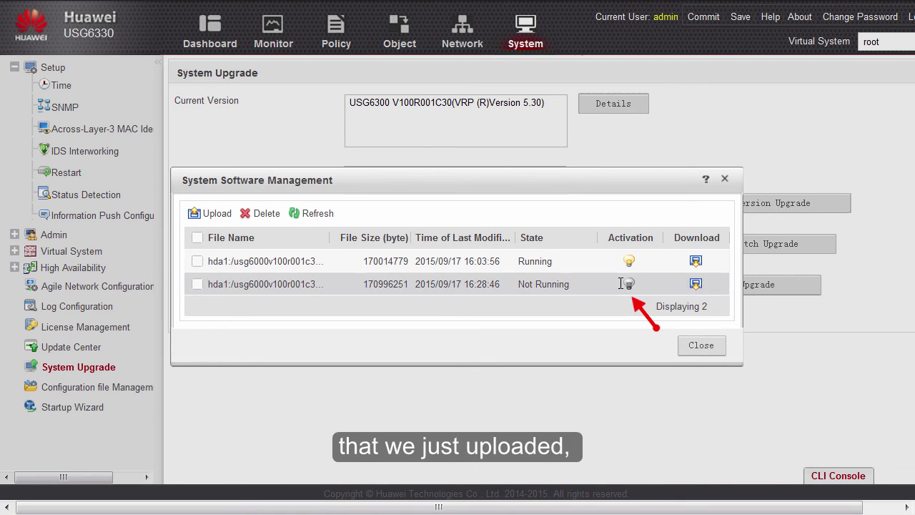
mouse_move(627, 286)
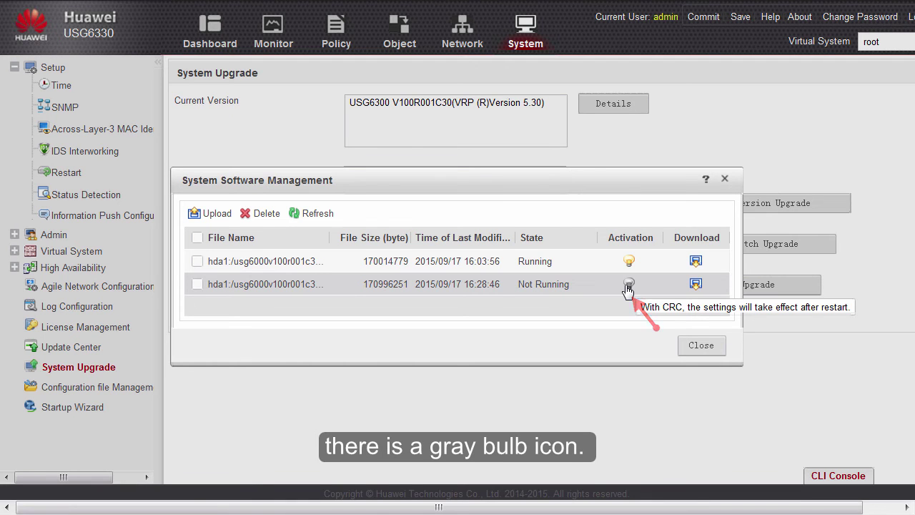
click(628, 285)
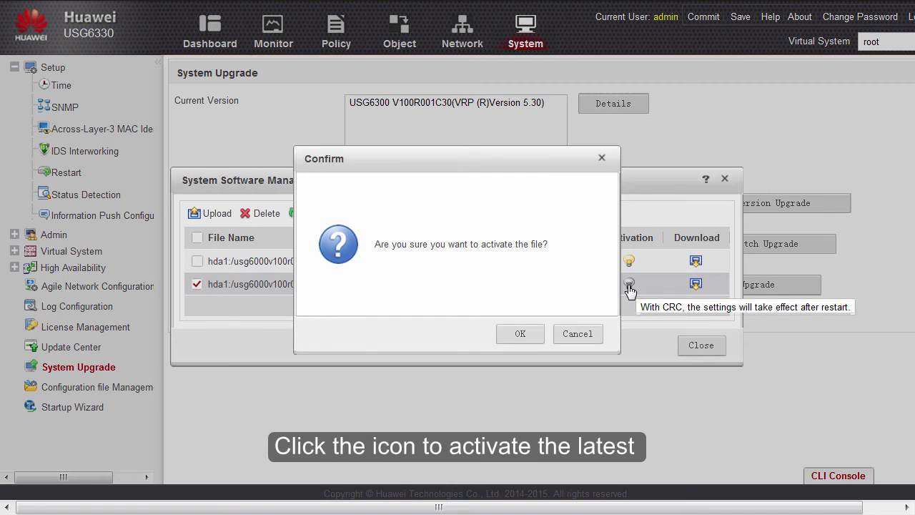
click(524, 337)
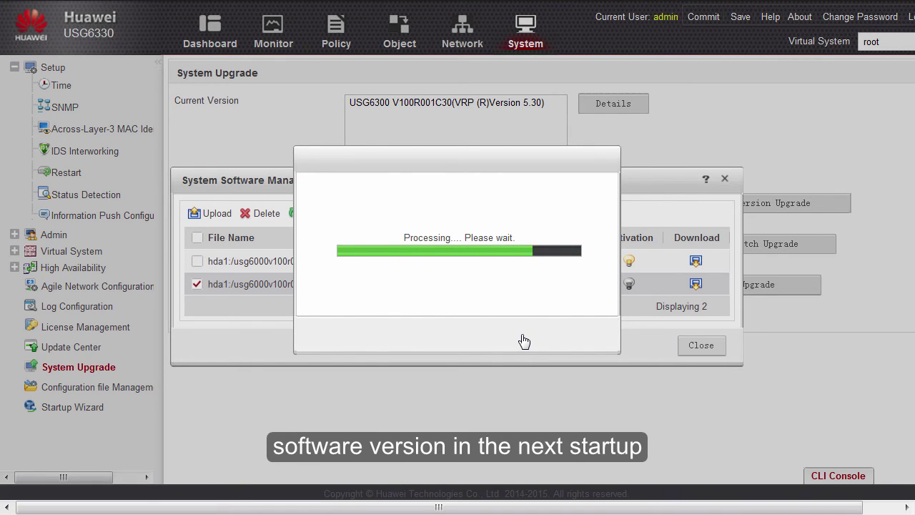
click(701, 347)
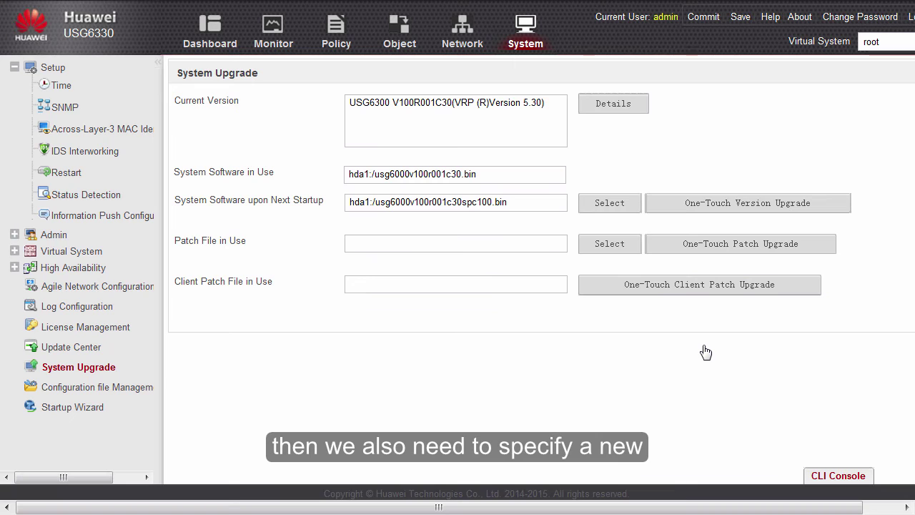
Step: Activate hda1:/vrpcfg.zip as the next-startup configuration file in Configuration File Management
click(119, 388)
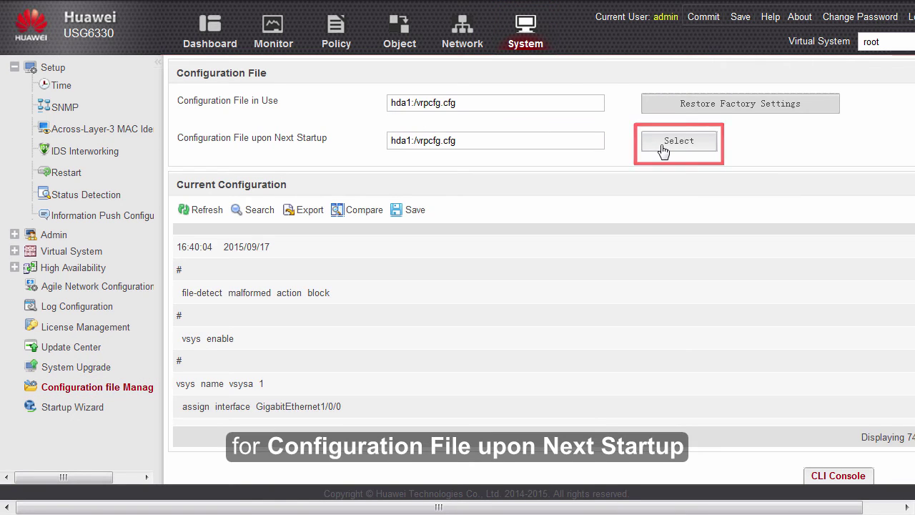
click(663, 147)
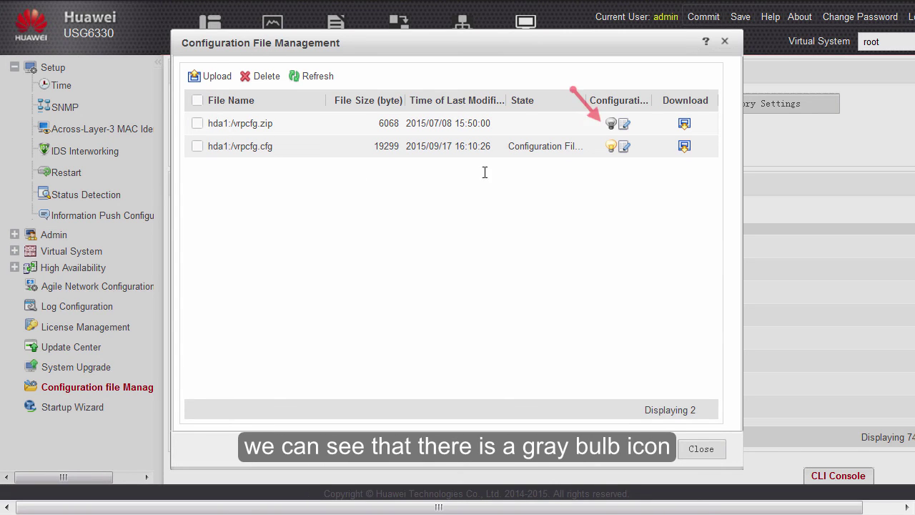
mouse_move(613, 133)
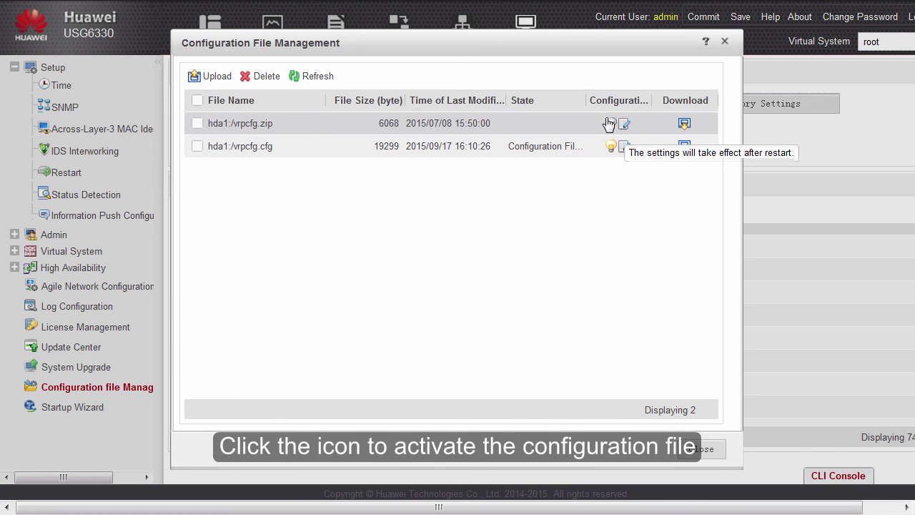
click(608, 124)
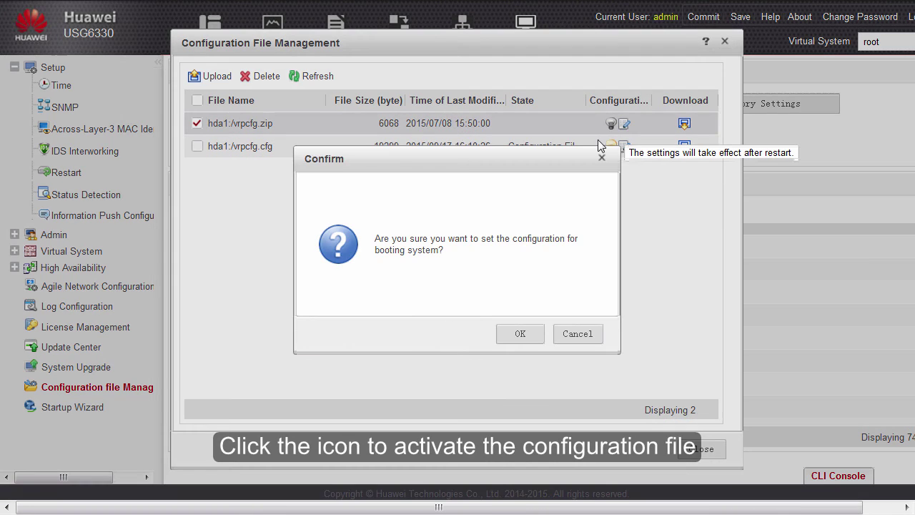
click(523, 335)
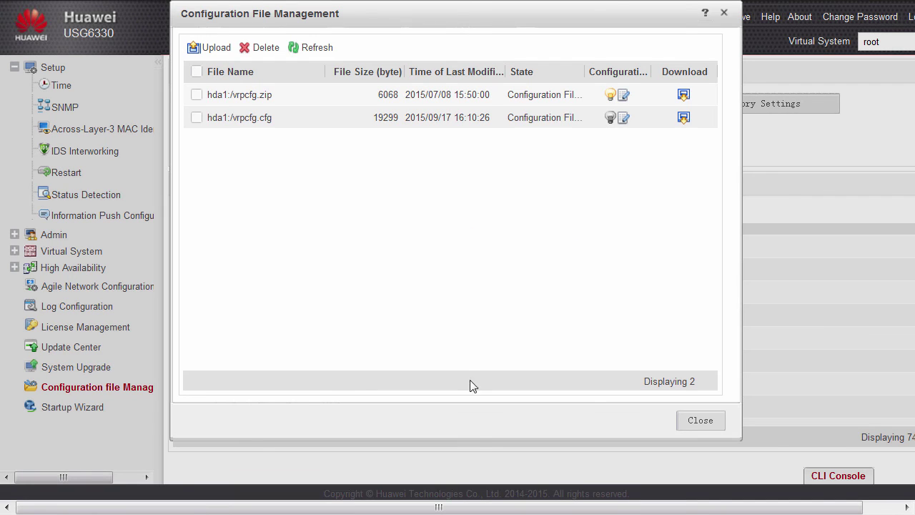
click(698, 423)
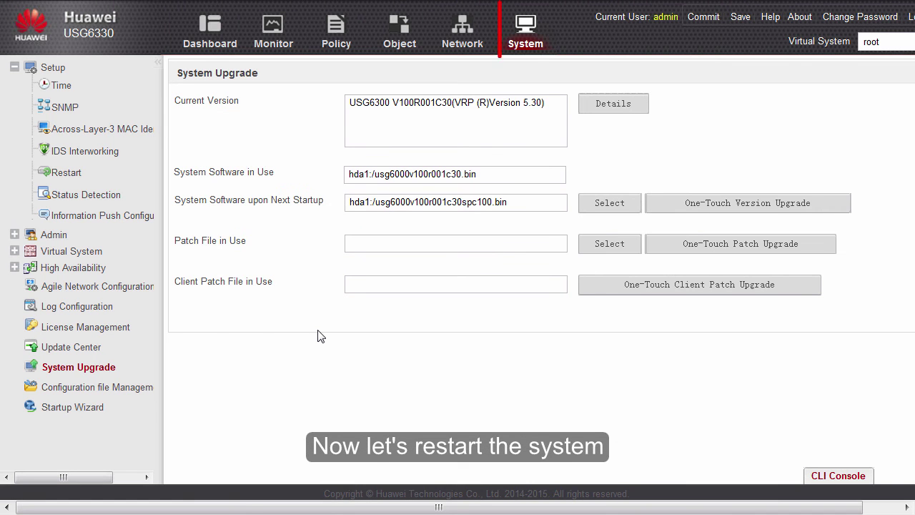
Step: Restart the firewall from System > Setup > Restart so it boots V100R001C30SPC100
click(67, 173)
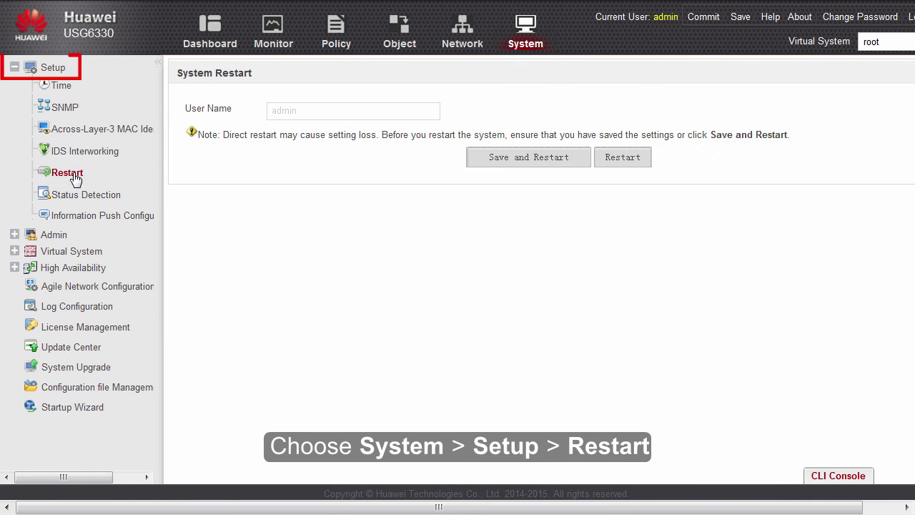
click(615, 158)
click(516, 336)
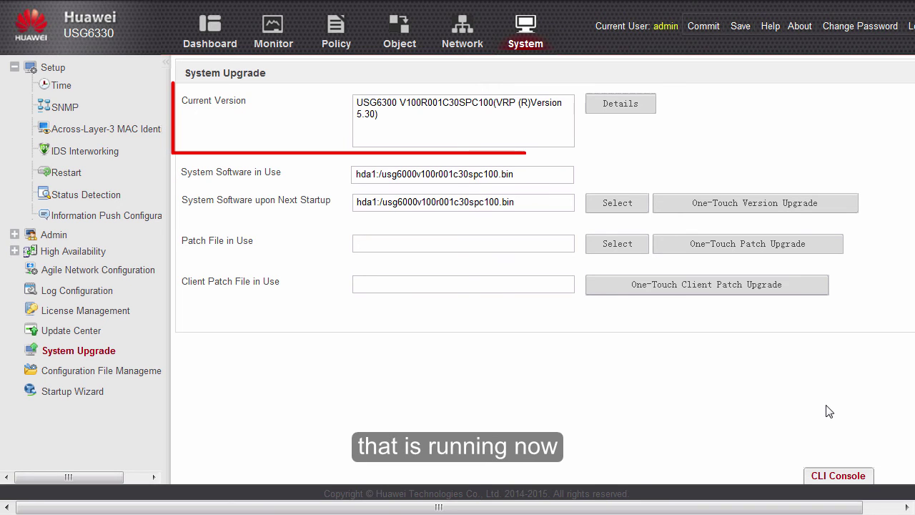
click(620, 106)
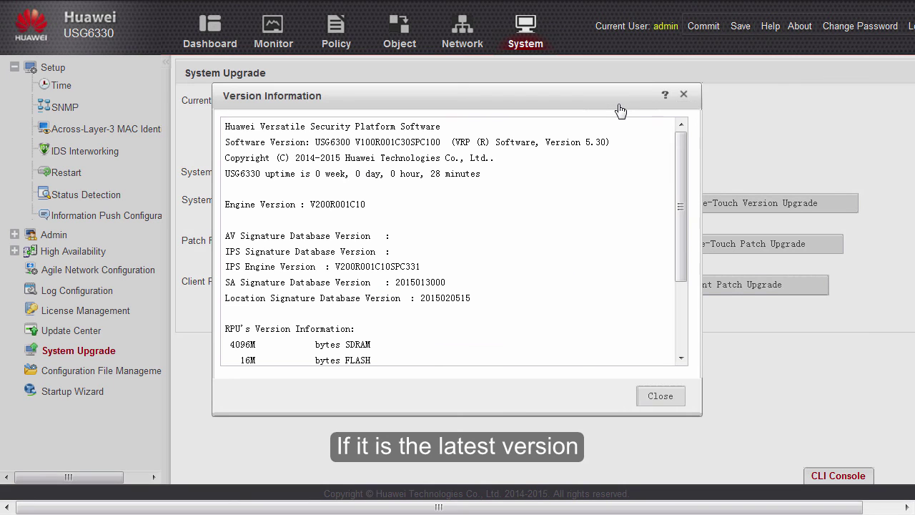
click(683, 95)
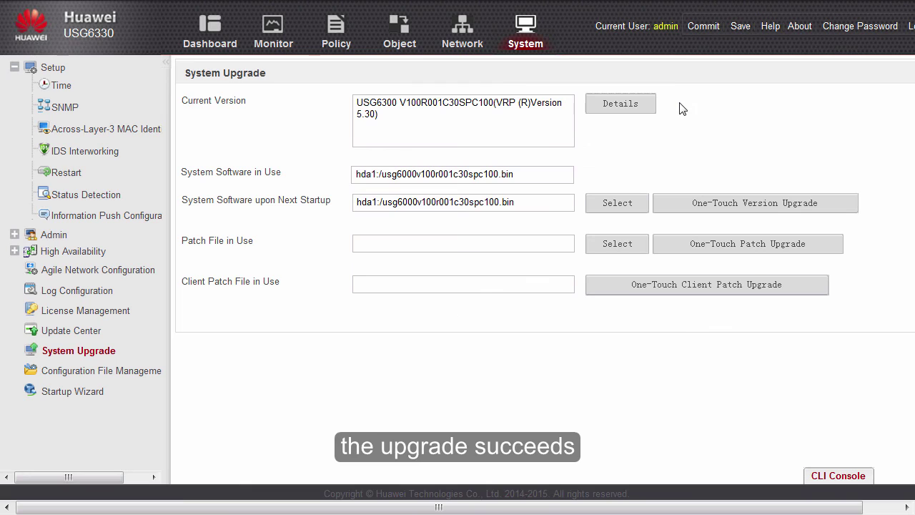